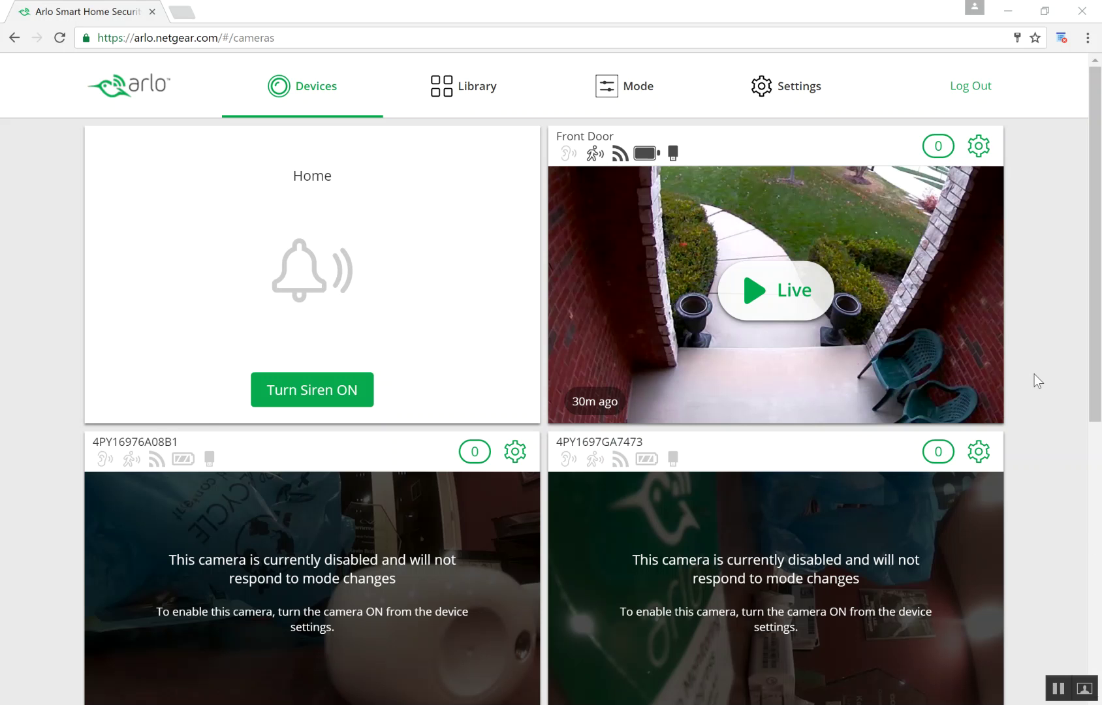
Step: Reach the Home base station's USB Device details under Local Storage and request Format USB Device
left_click(813, 94)
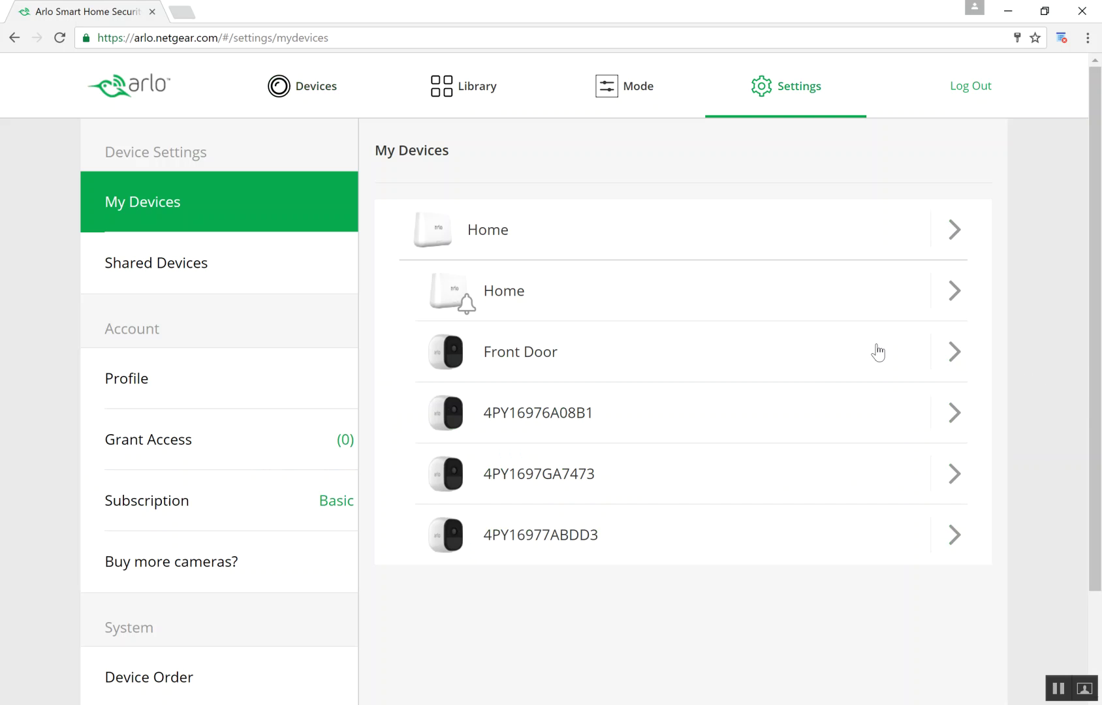
left_click(820, 225)
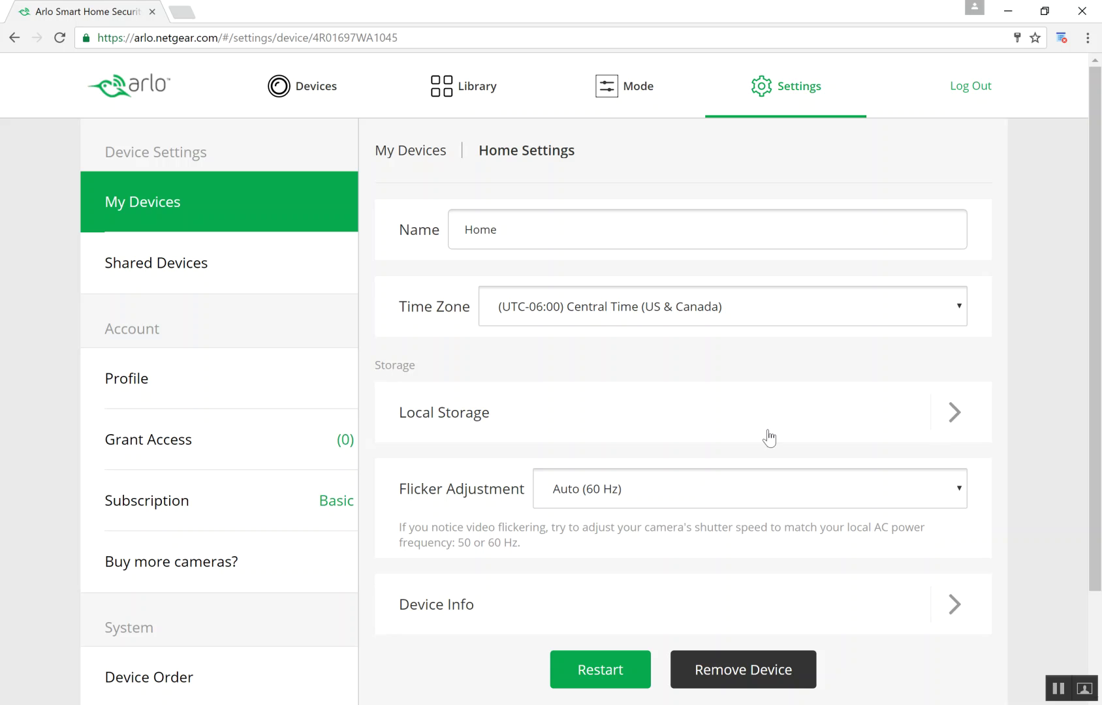
left_click(954, 414)
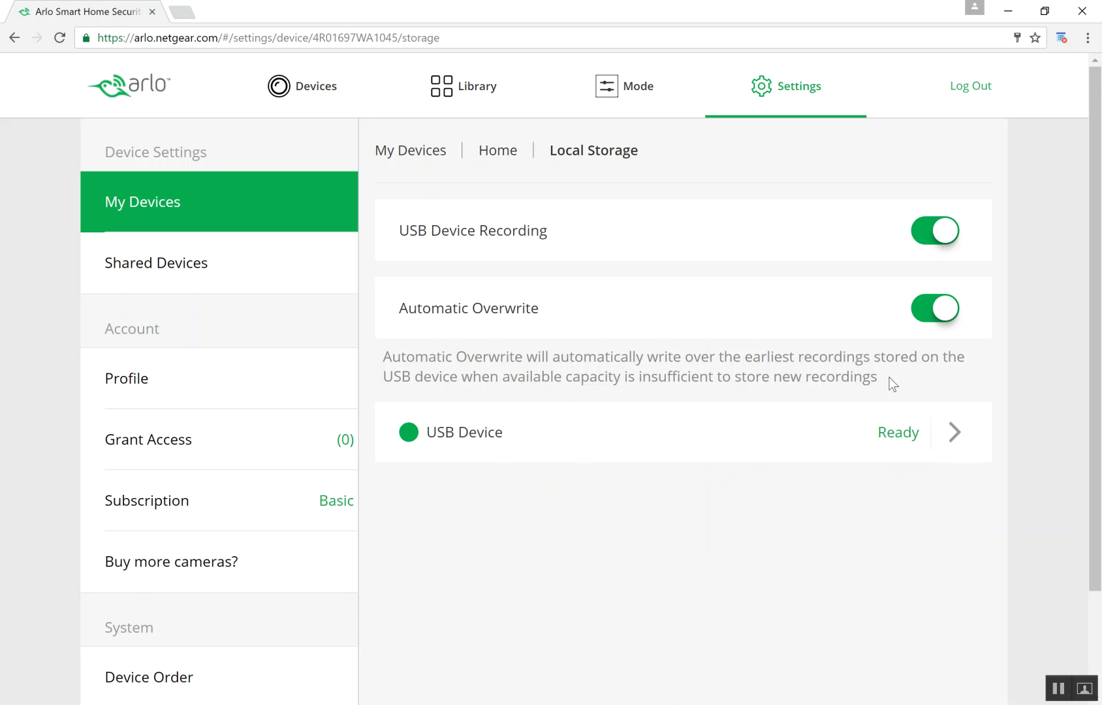
left_click(954, 431)
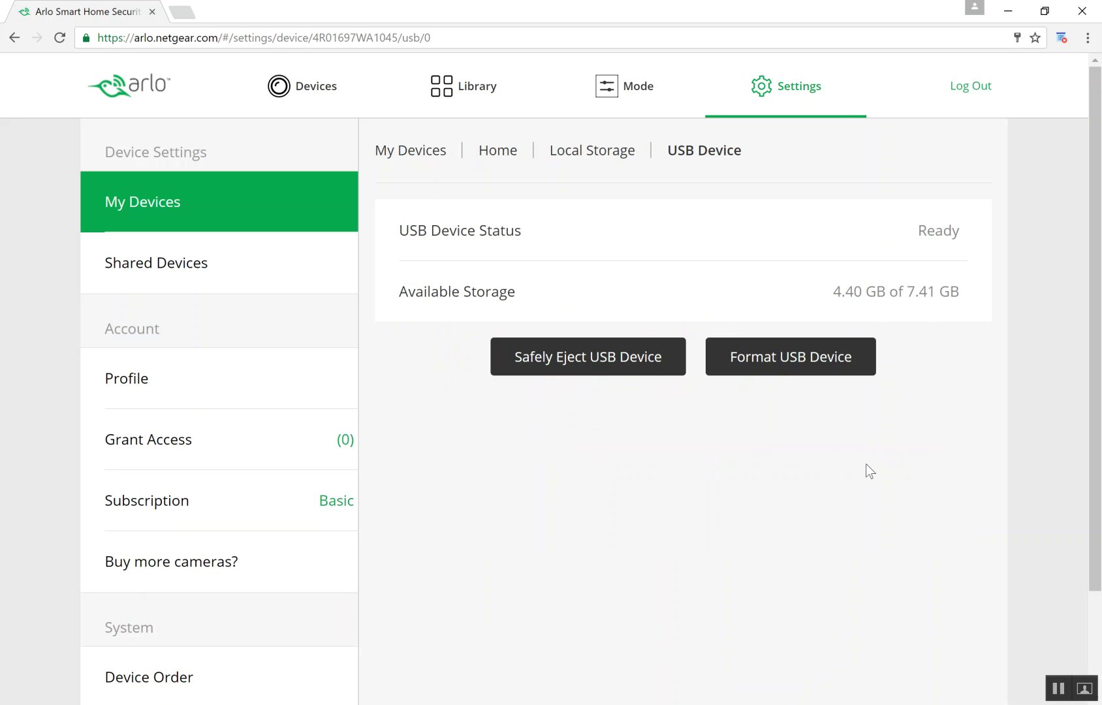
Step: Confirm the format so the USB drive shows Ready with 7.42 GB free
left_click(827, 367)
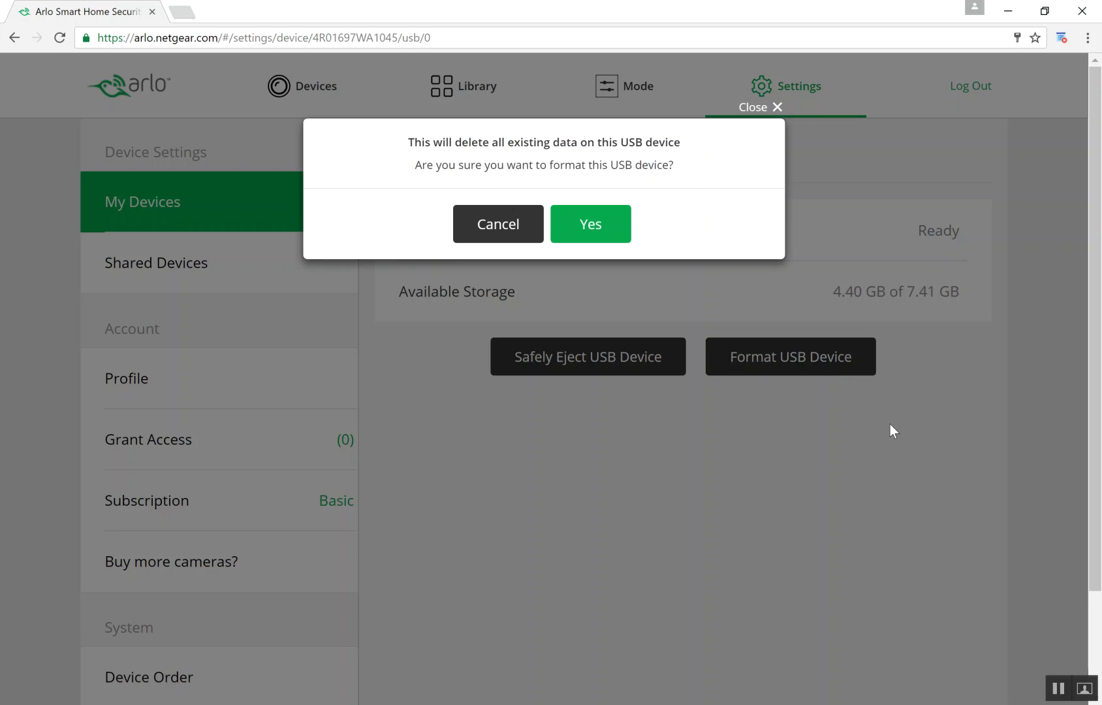
left_click(605, 233)
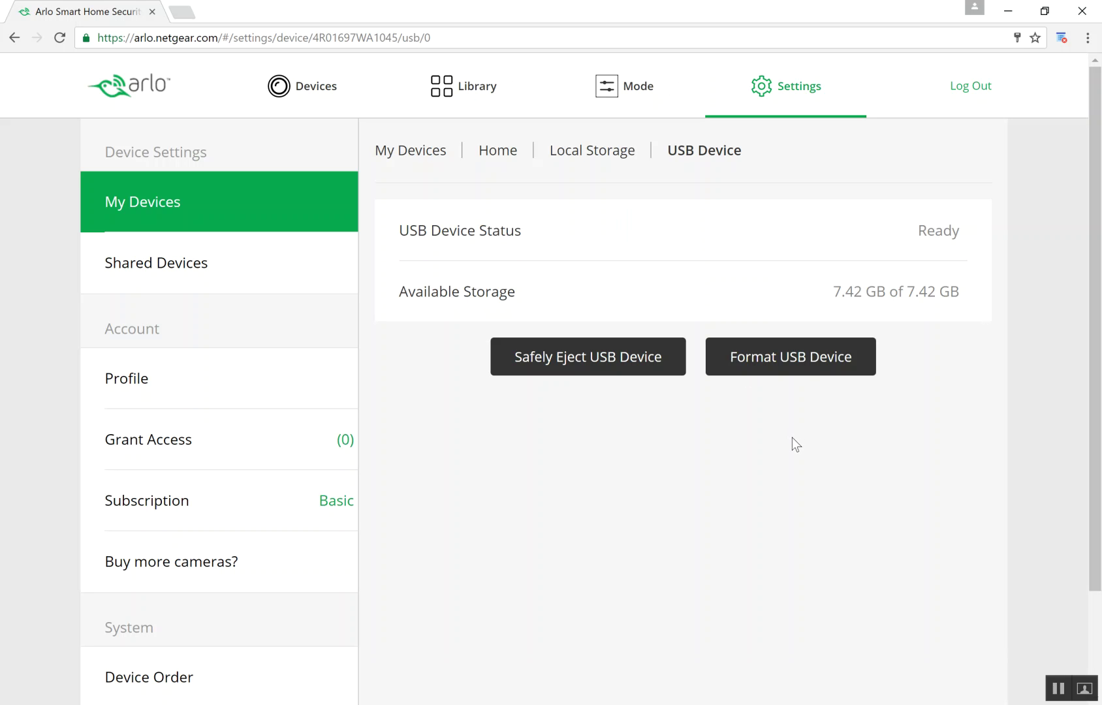
Step: Navigate the breadcrumbs back to My Devices and return to the Devices camera grid
left_click(581, 151)
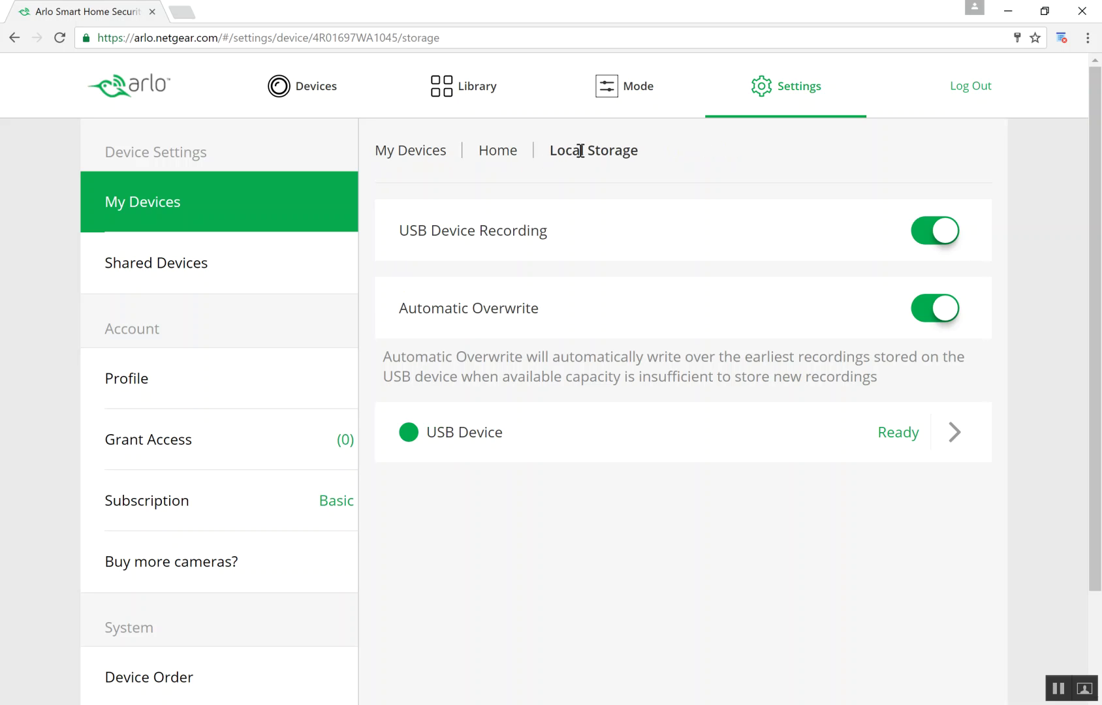
left_click(515, 153)
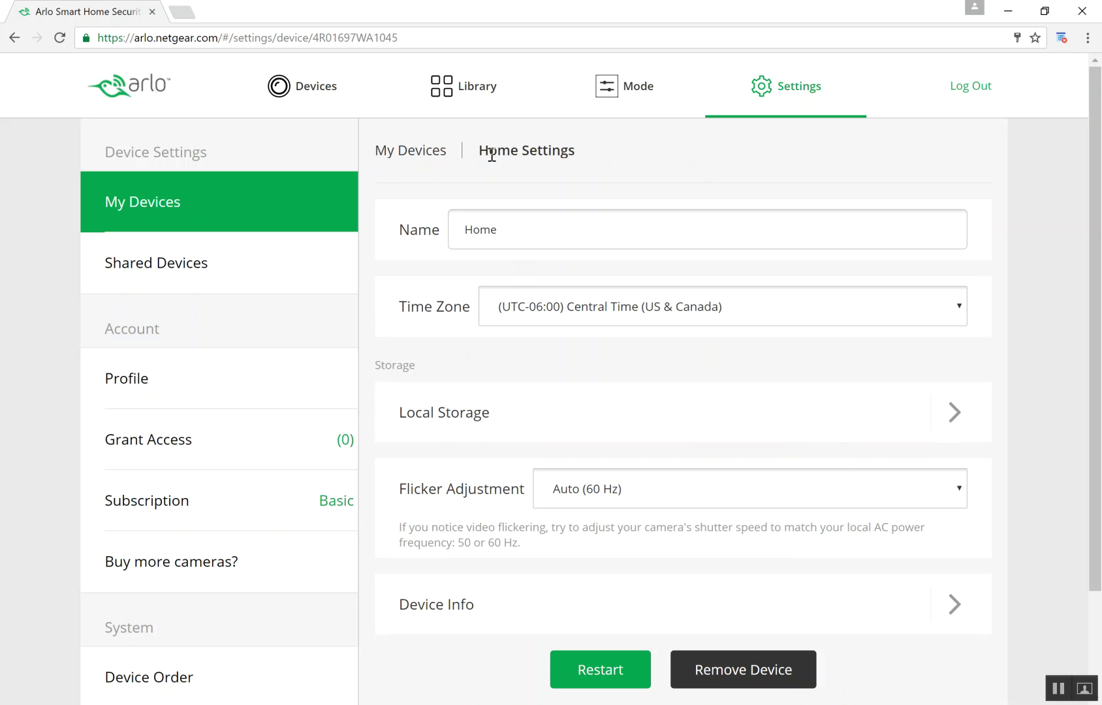
left_click(418, 156)
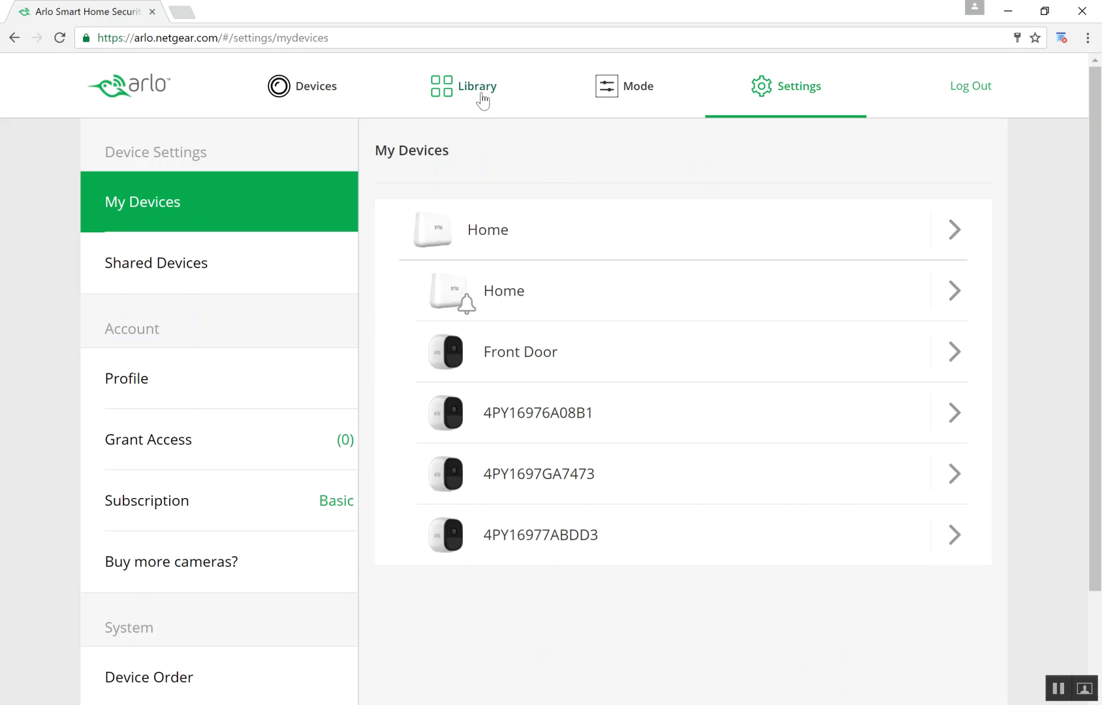
left_click(297, 86)
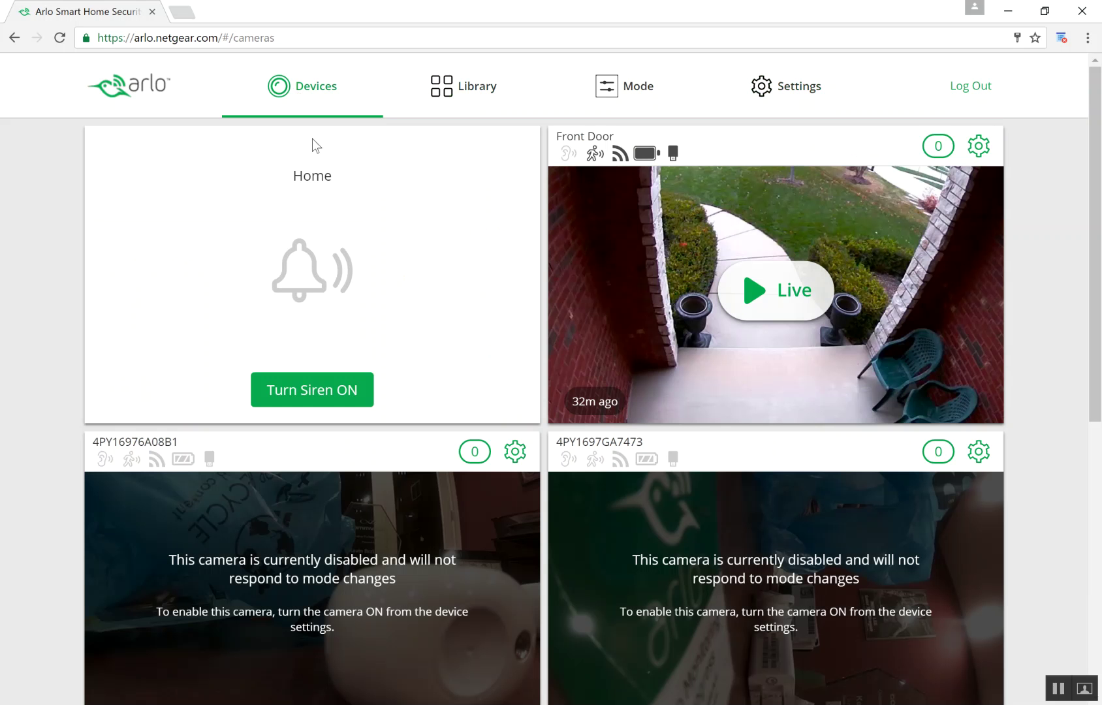
Step: Stream the Front Door camera live until motion, then stop, leaving a new recording
left_click(760, 298)
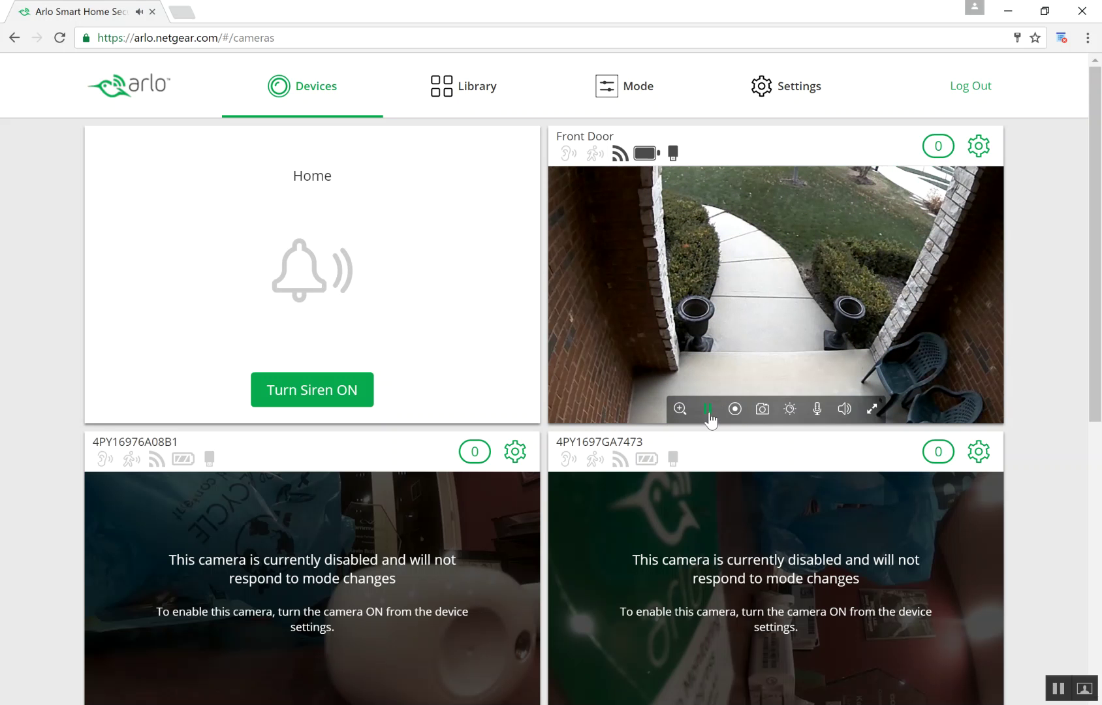
left_click(708, 410)
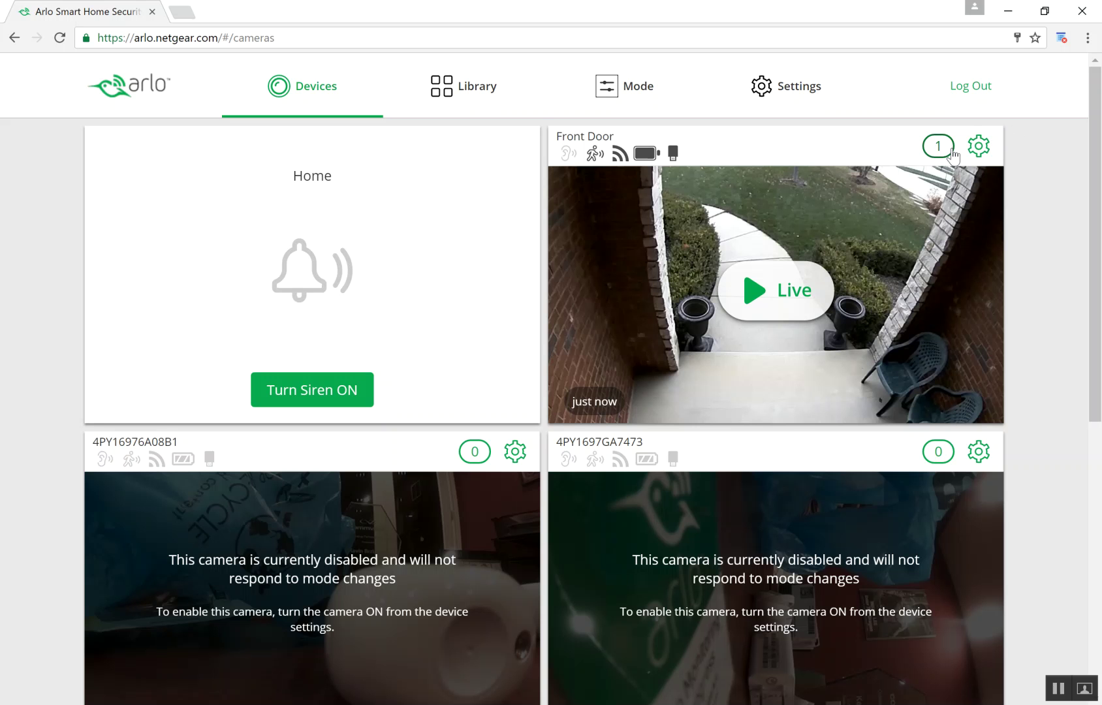
Step: Play the Front Door motion clip from Nov 19, 2016 at 2:20 PM in the Library
left_click(950, 151)
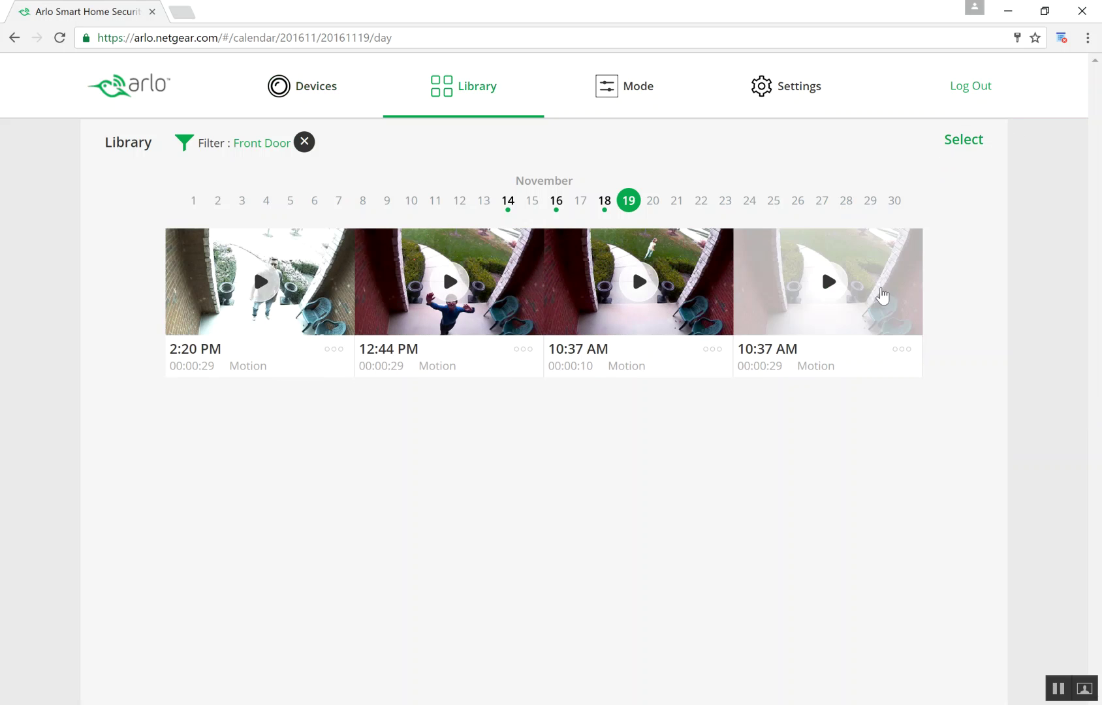
left_click(256, 291)
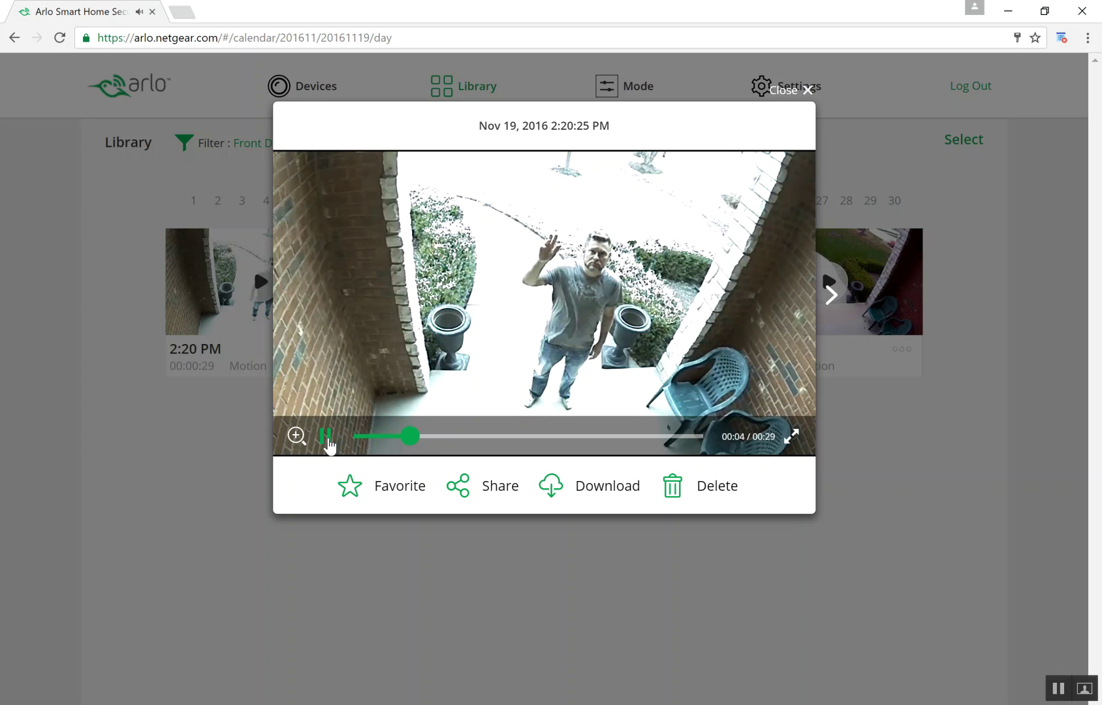
Step: Pause the 2:20 PM clip, download it as MP4, view Share options and close the player
left_click(326, 437)
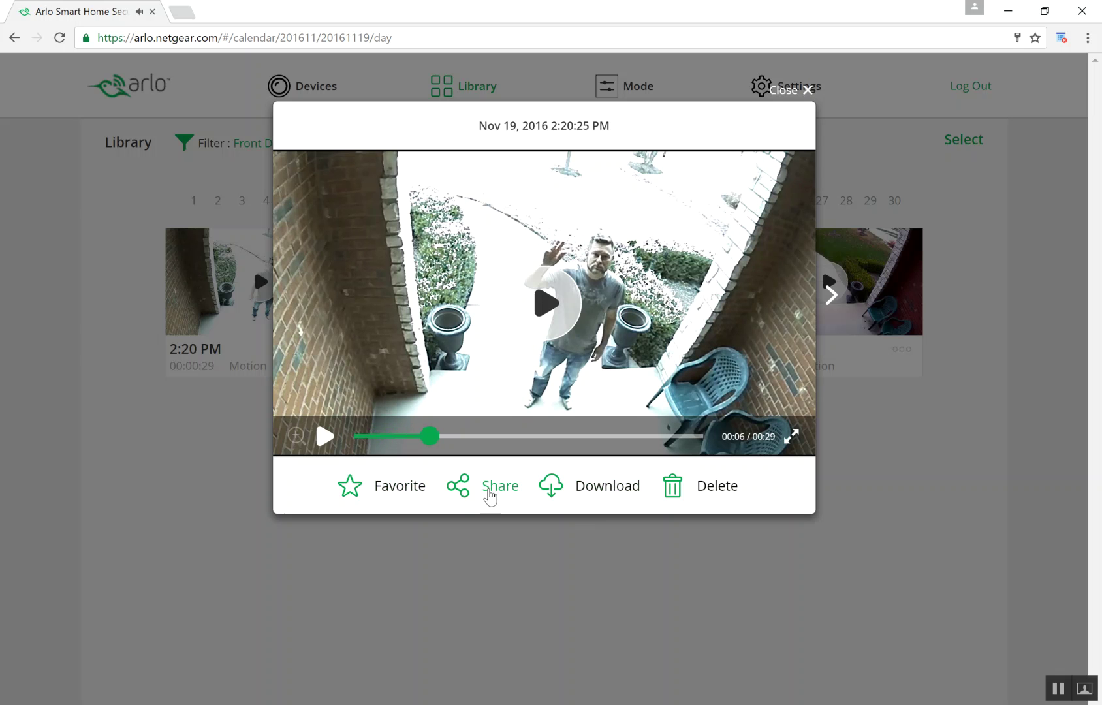
left_click(578, 493)
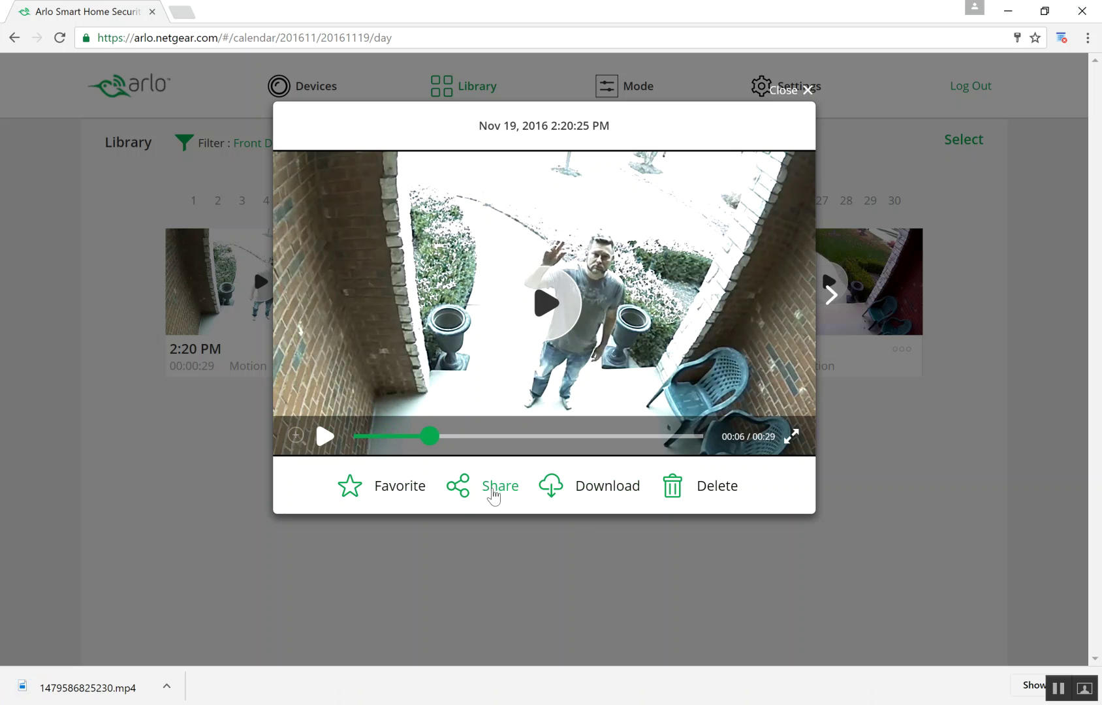
left_click(494, 495)
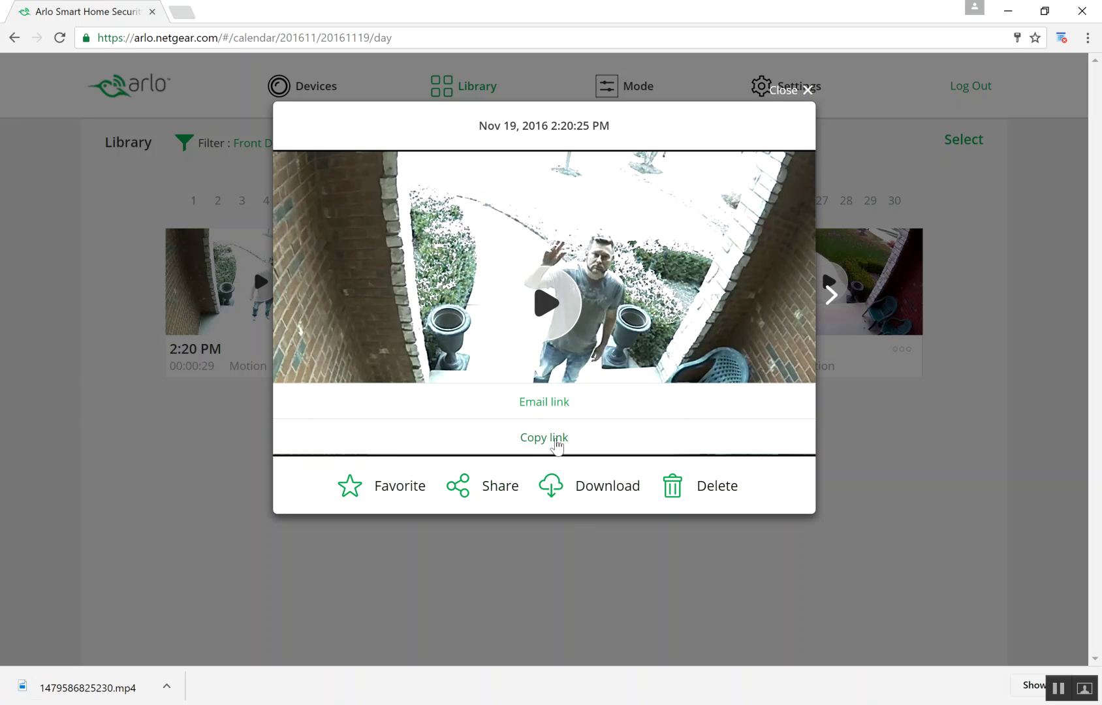
left_click(781, 93)
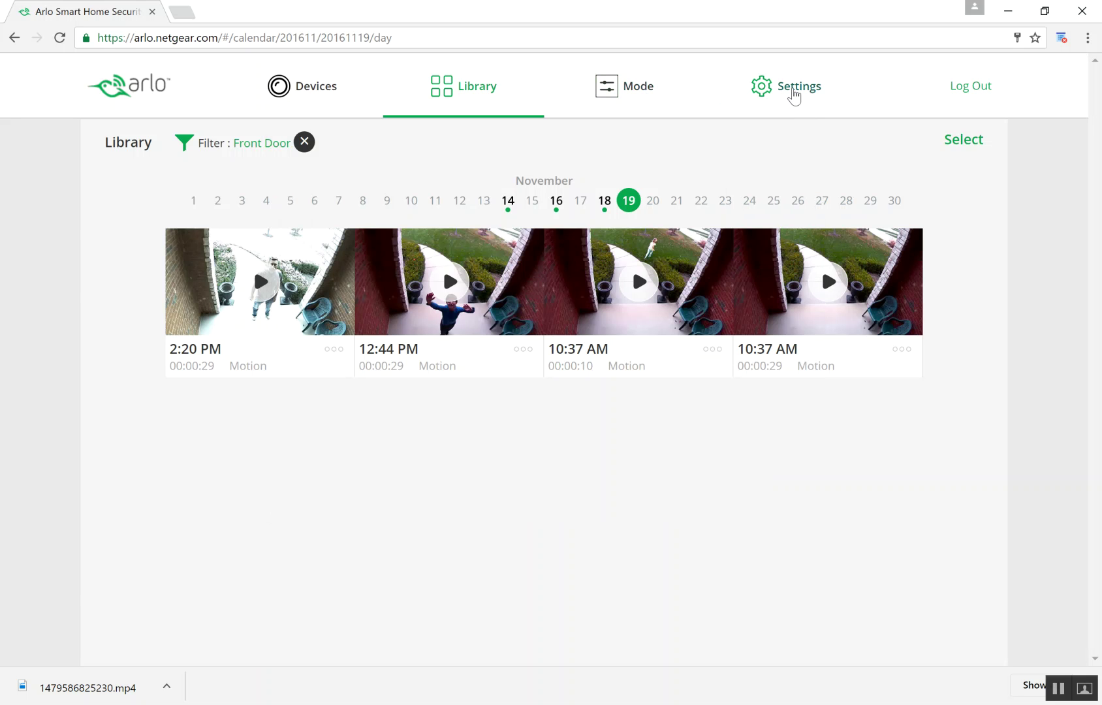
Step: Return to the Home base station settings after a detour to the mode rules page
left_click(794, 93)
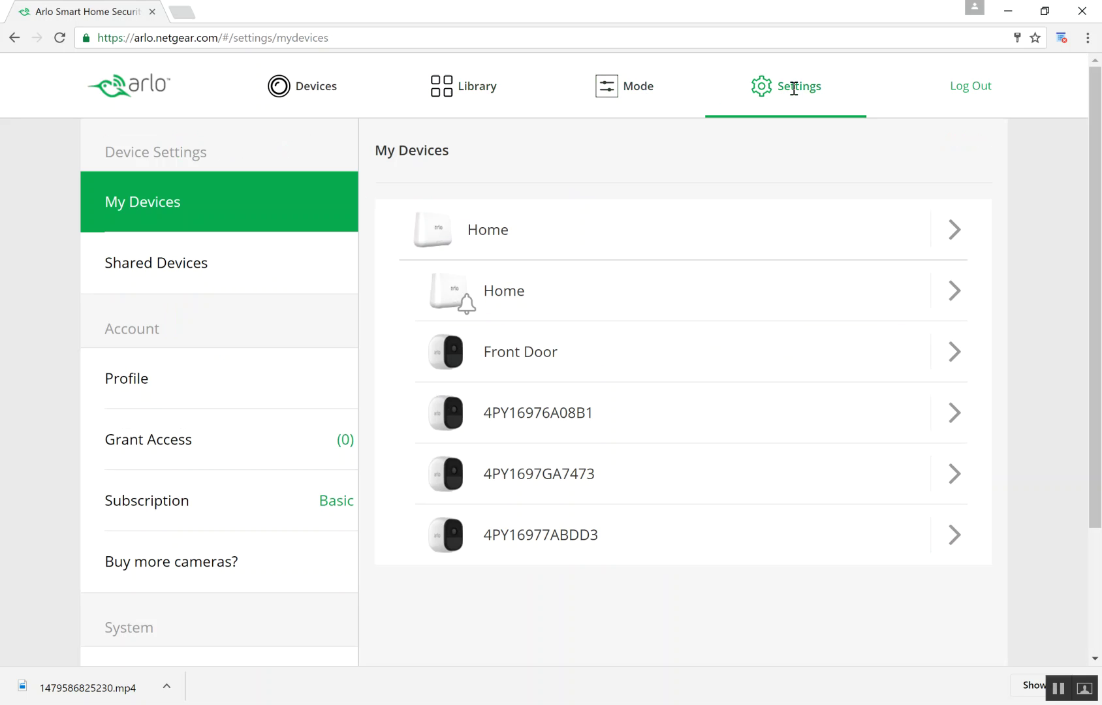
left_click(793, 226)
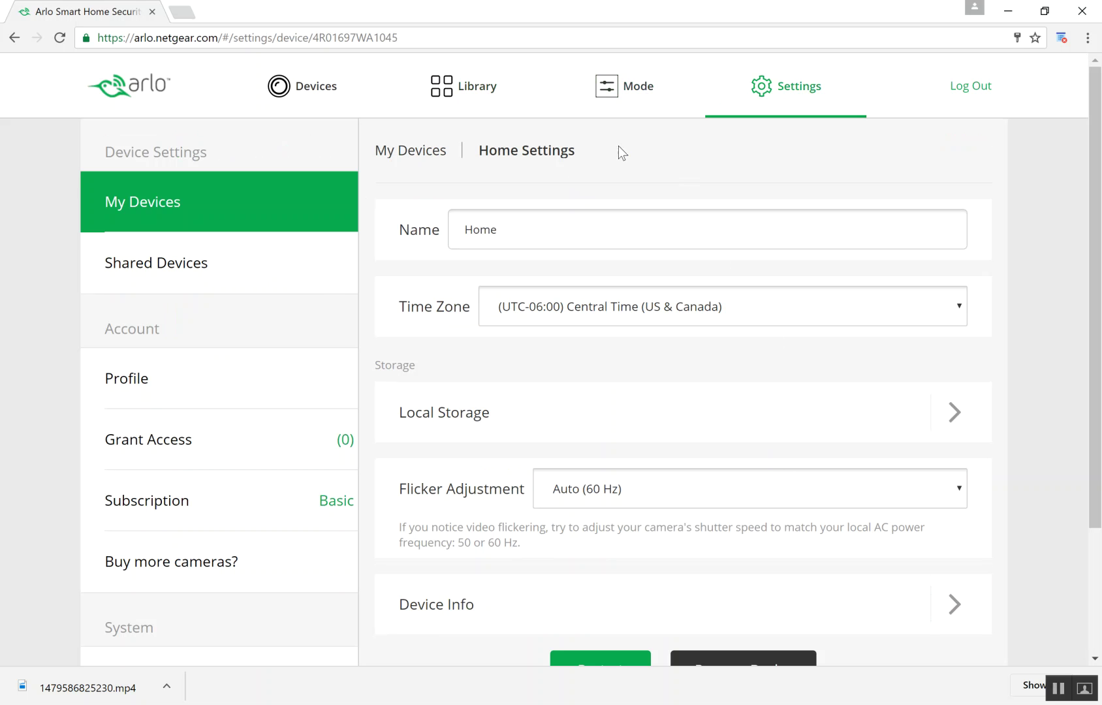
left_click(631, 97)
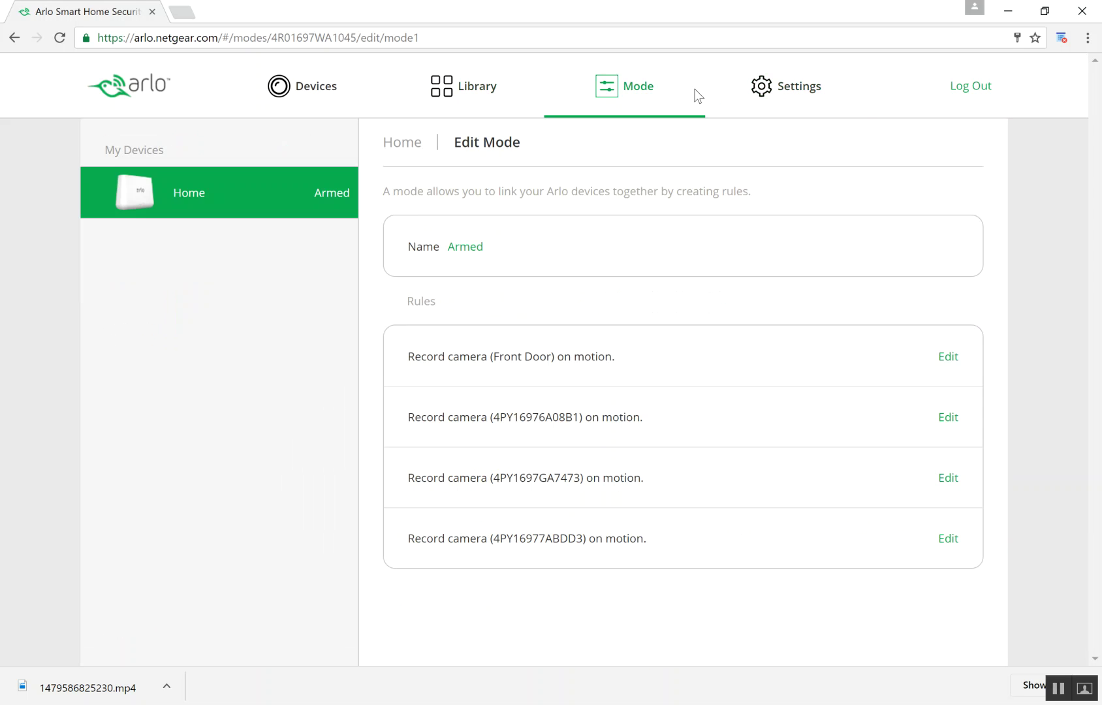
left_click(800, 98)
left_click(639, 221)
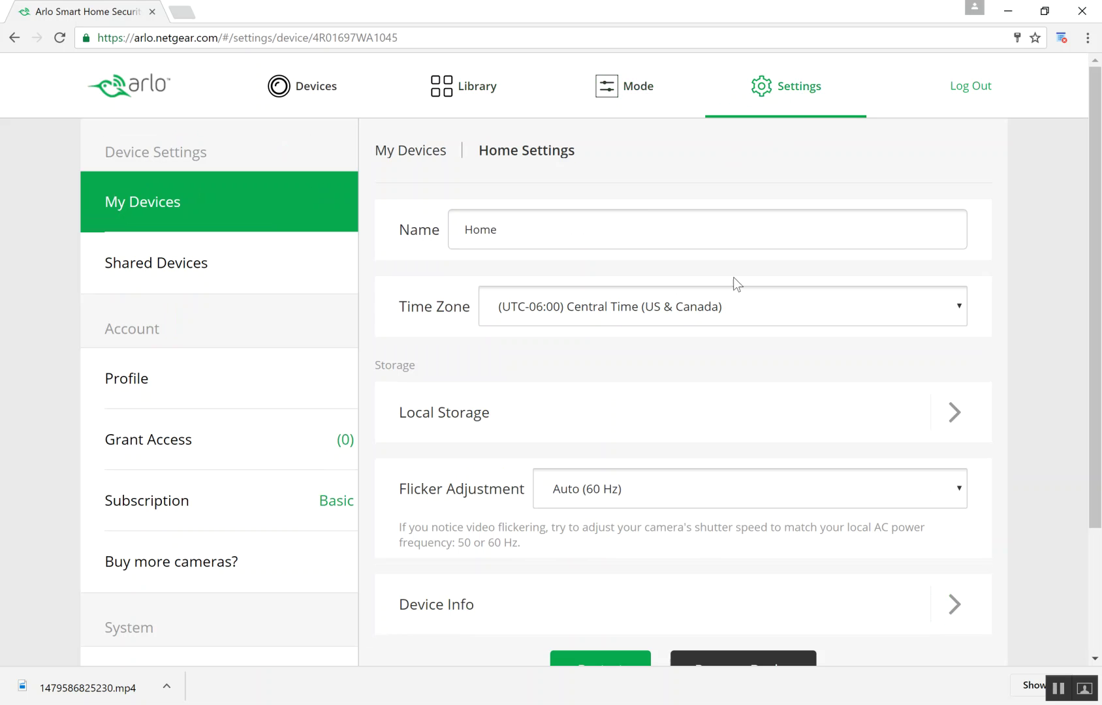
Step: Safely eject the USB drive from the Local Storage USB Device page
left_click(703, 423)
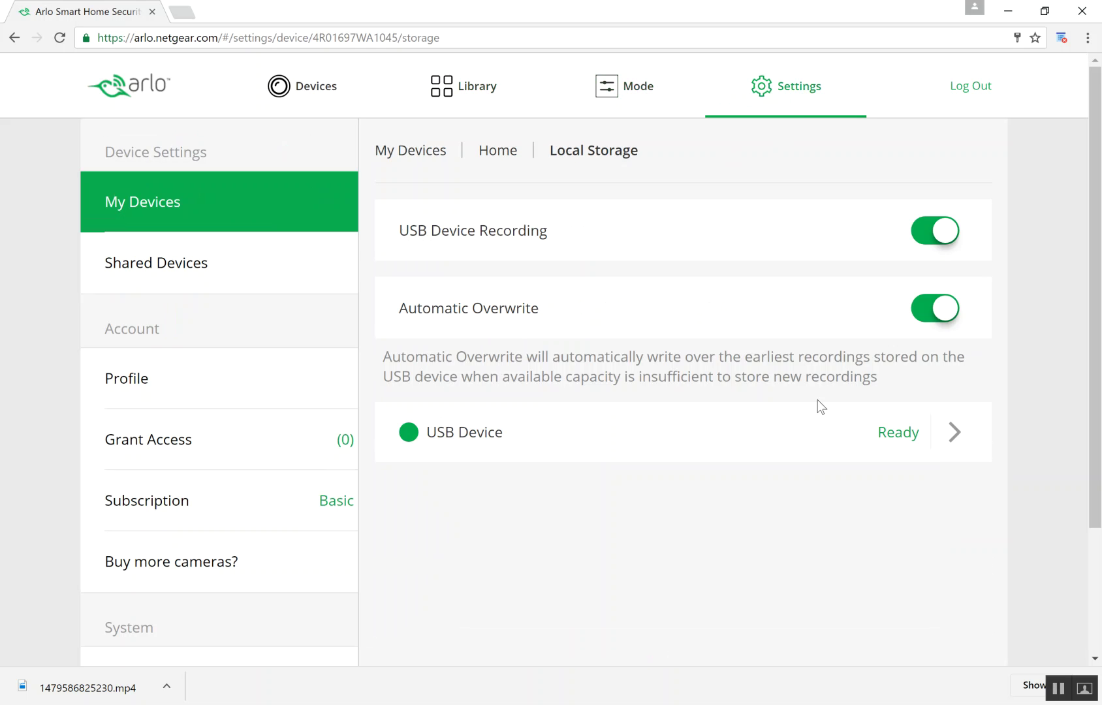
left_click(905, 429)
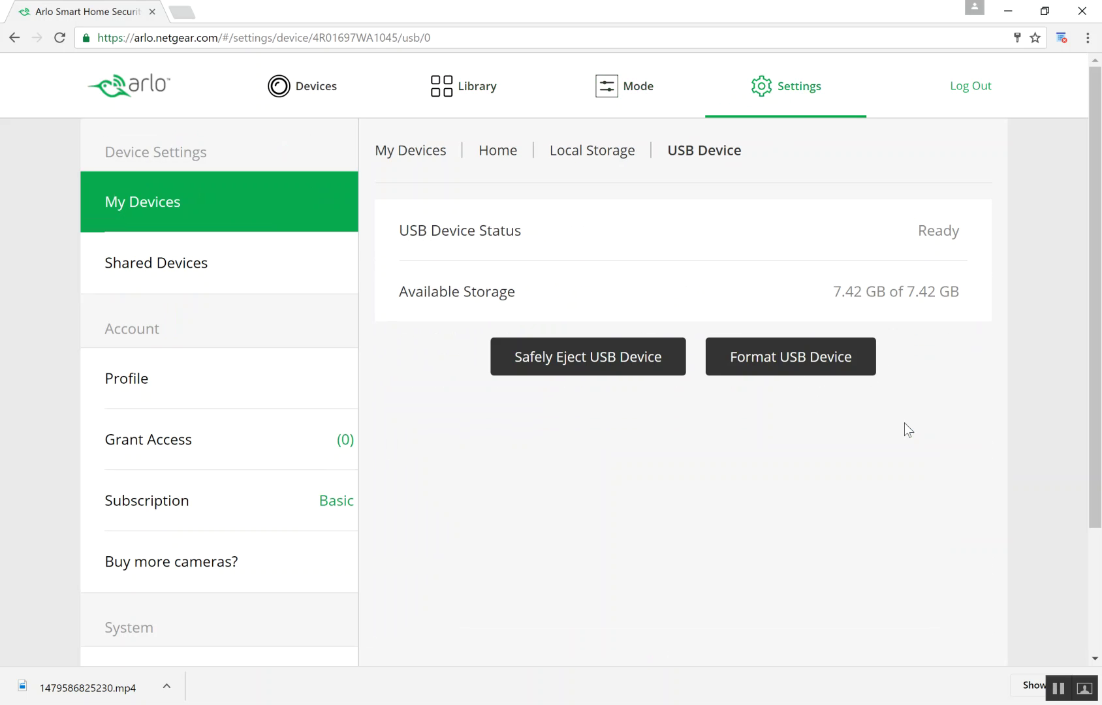
left_click(610, 367)
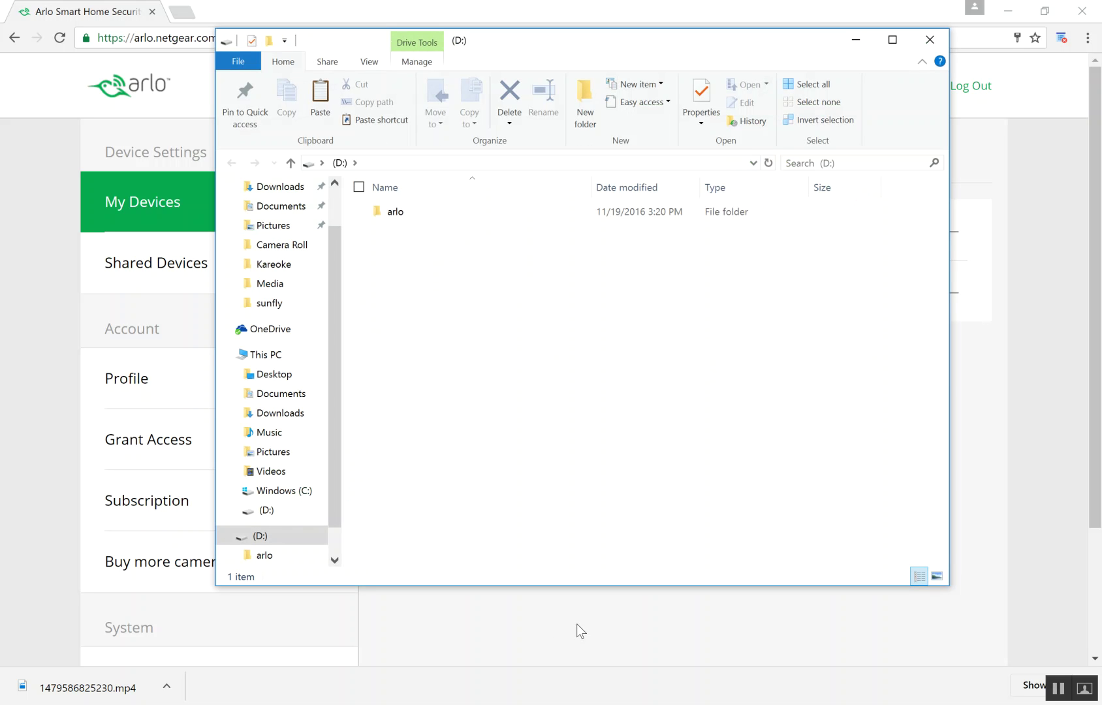
Step: Play the MP4 clip inside arlo's 000000 subfolder, then go back up to arlo
double_click(414, 221)
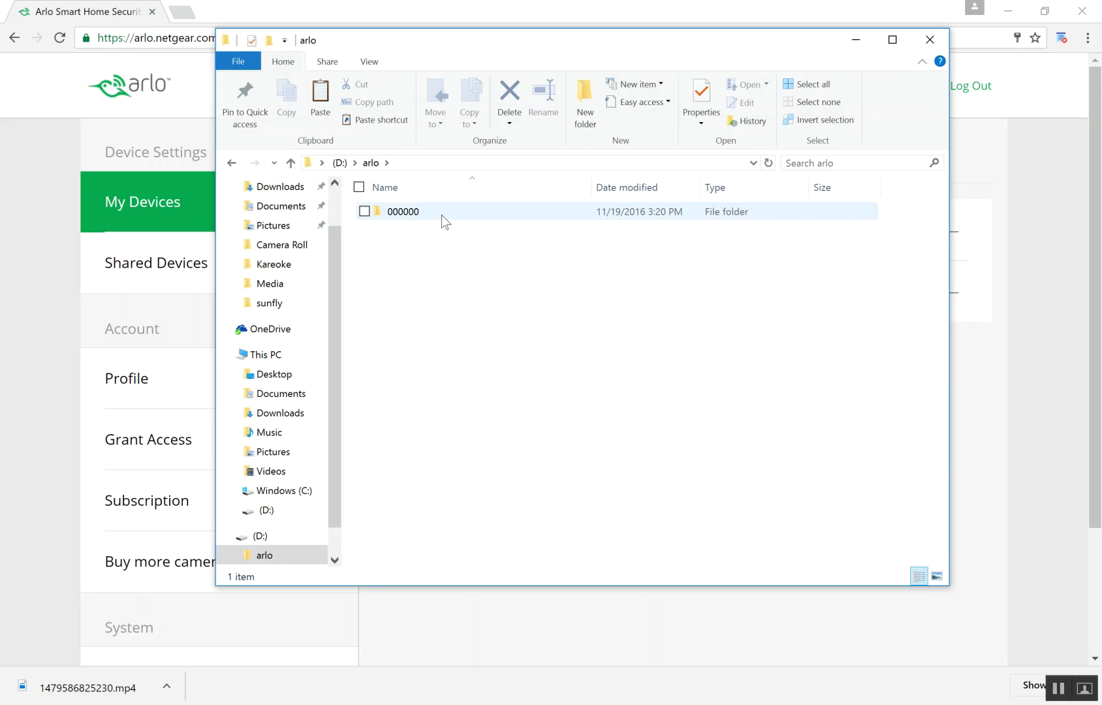
double_click(437, 213)
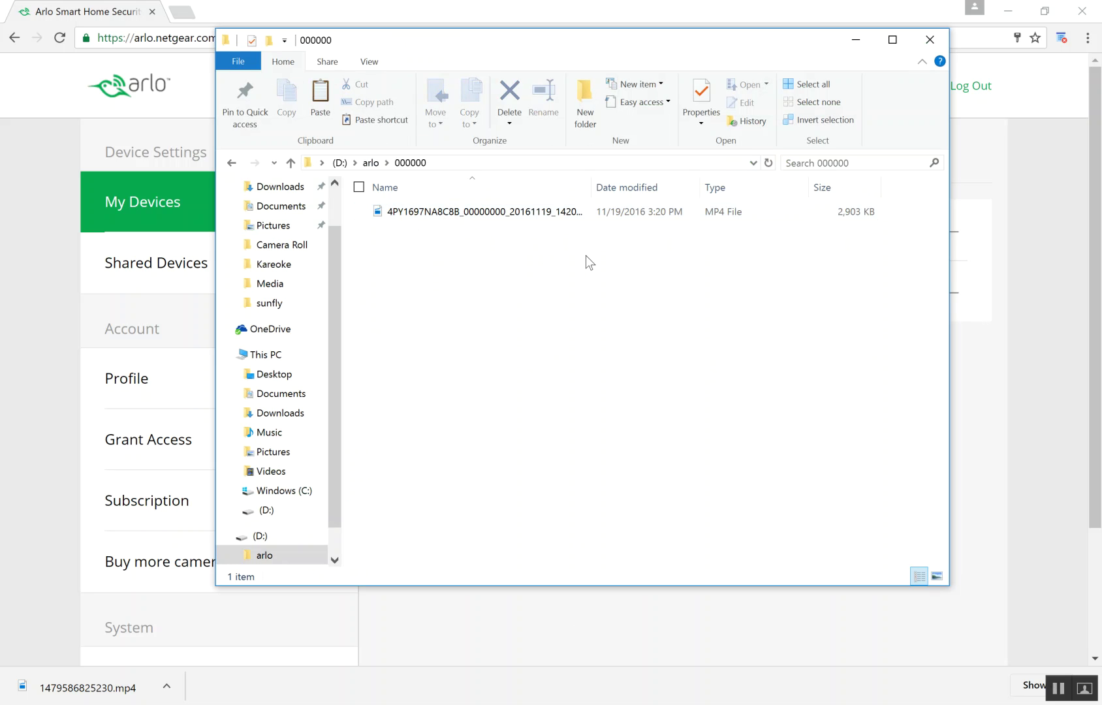
double_click(447, 215)
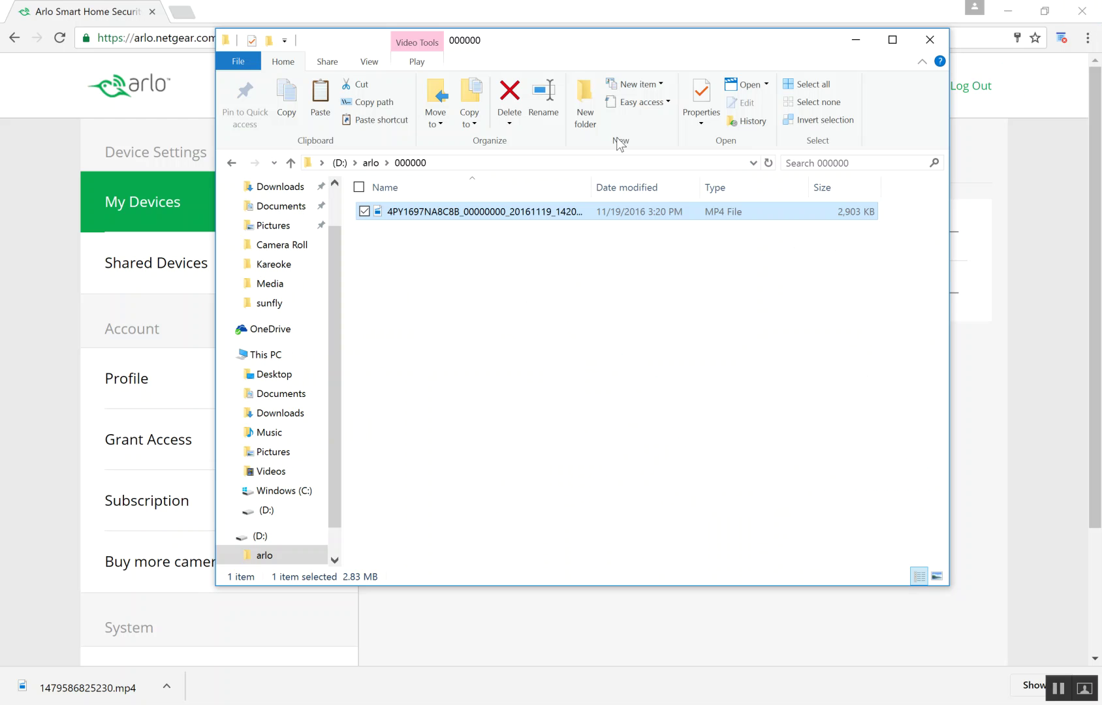
left_click(232, 162)
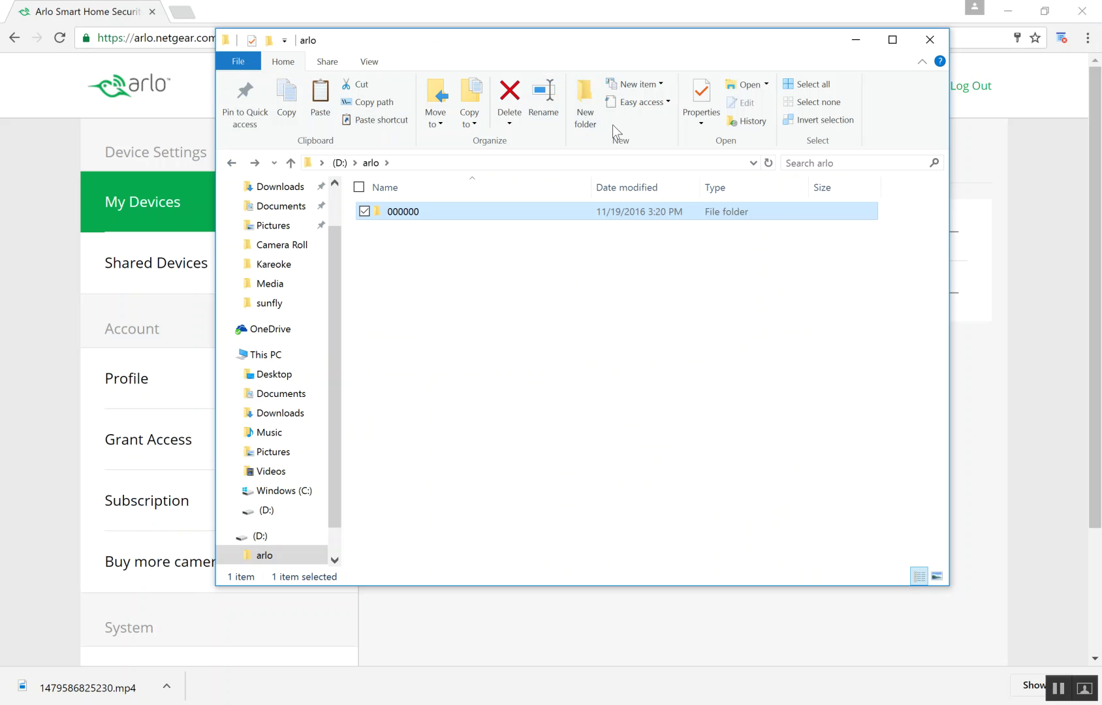